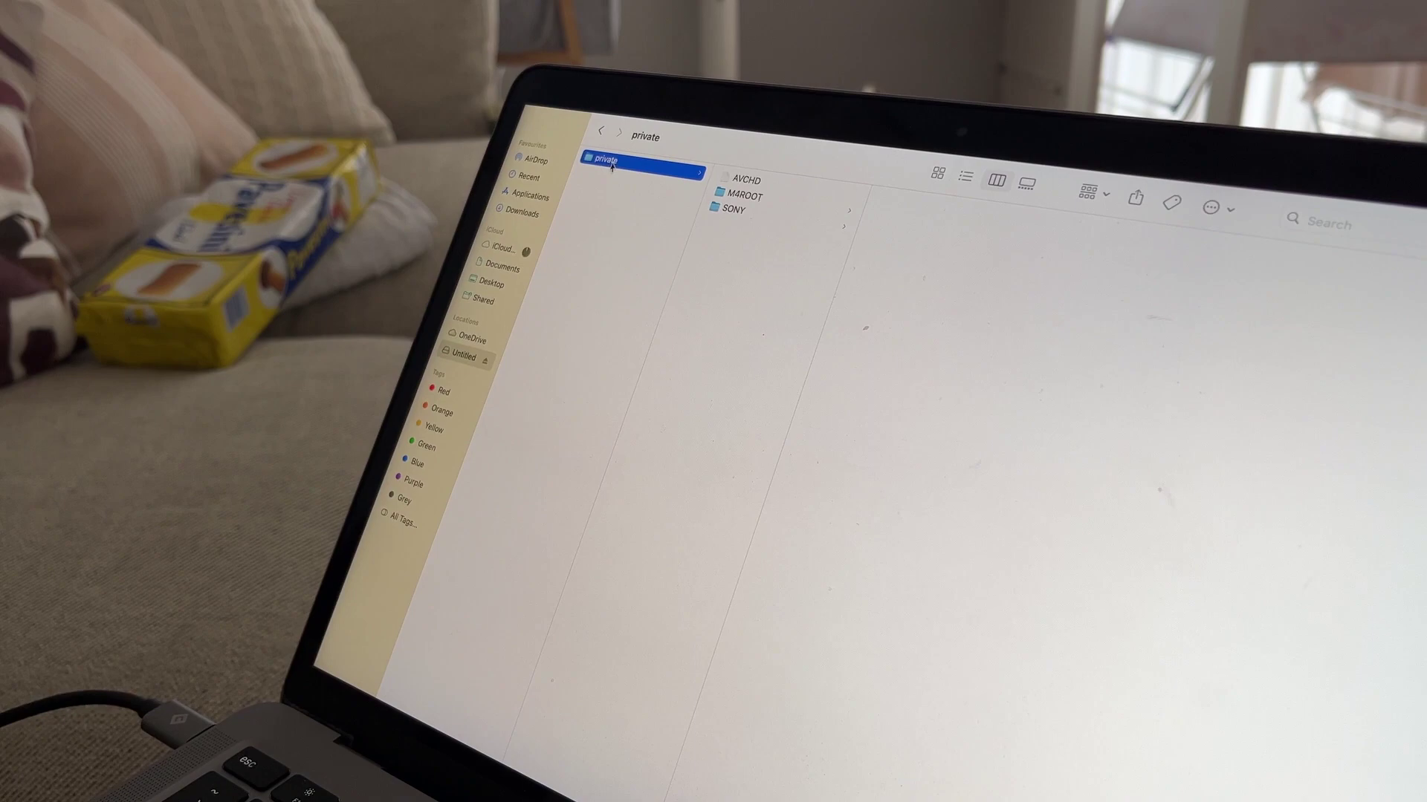
Open the SONY folder in private on the Untitled SD card, which is empty.
{"action": "left_click", "coordinate": [732, 206]}
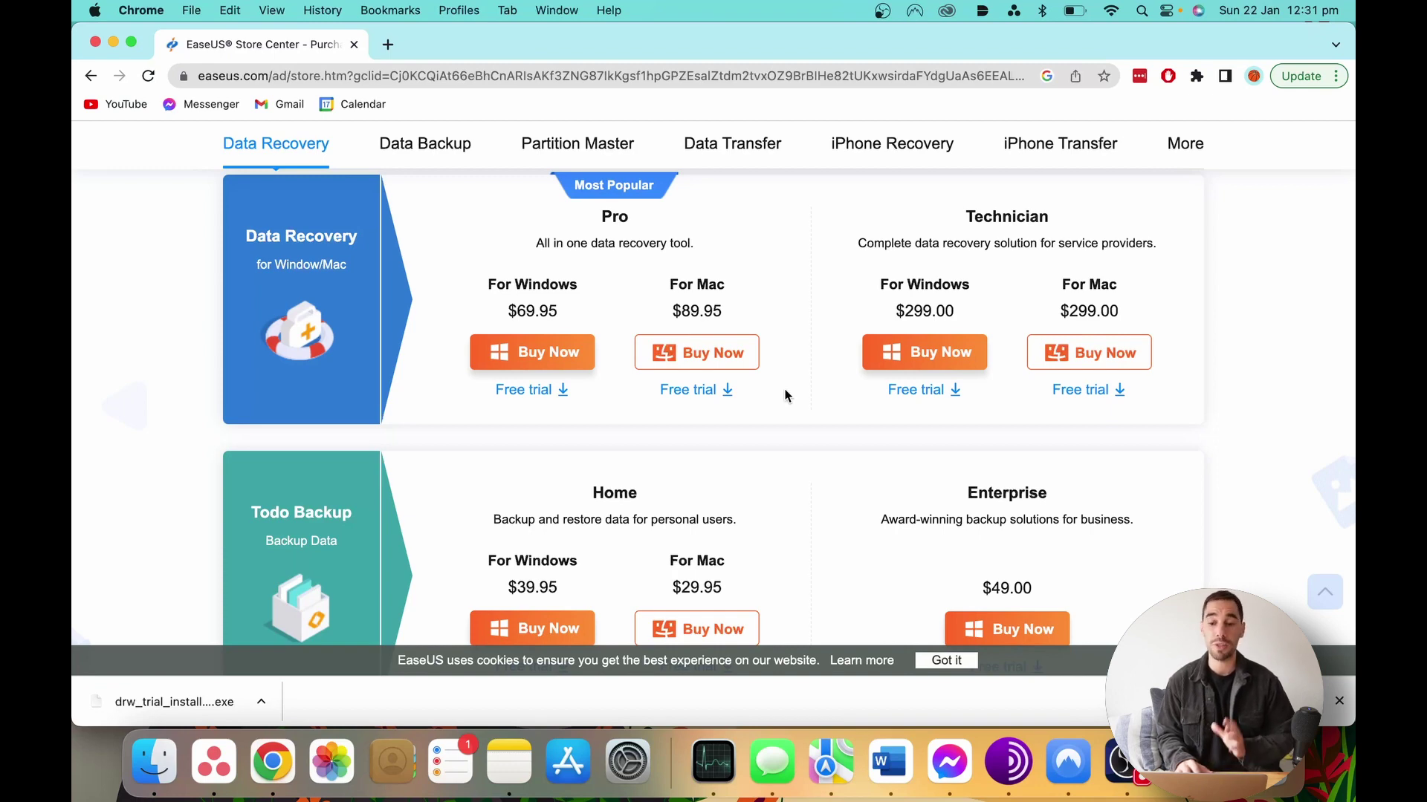
Download the Data Recovery Pro for Mac free trial (.dmg) from the EaseUS store page.
{"action": "left_click", "coordinate": [702, 393]}
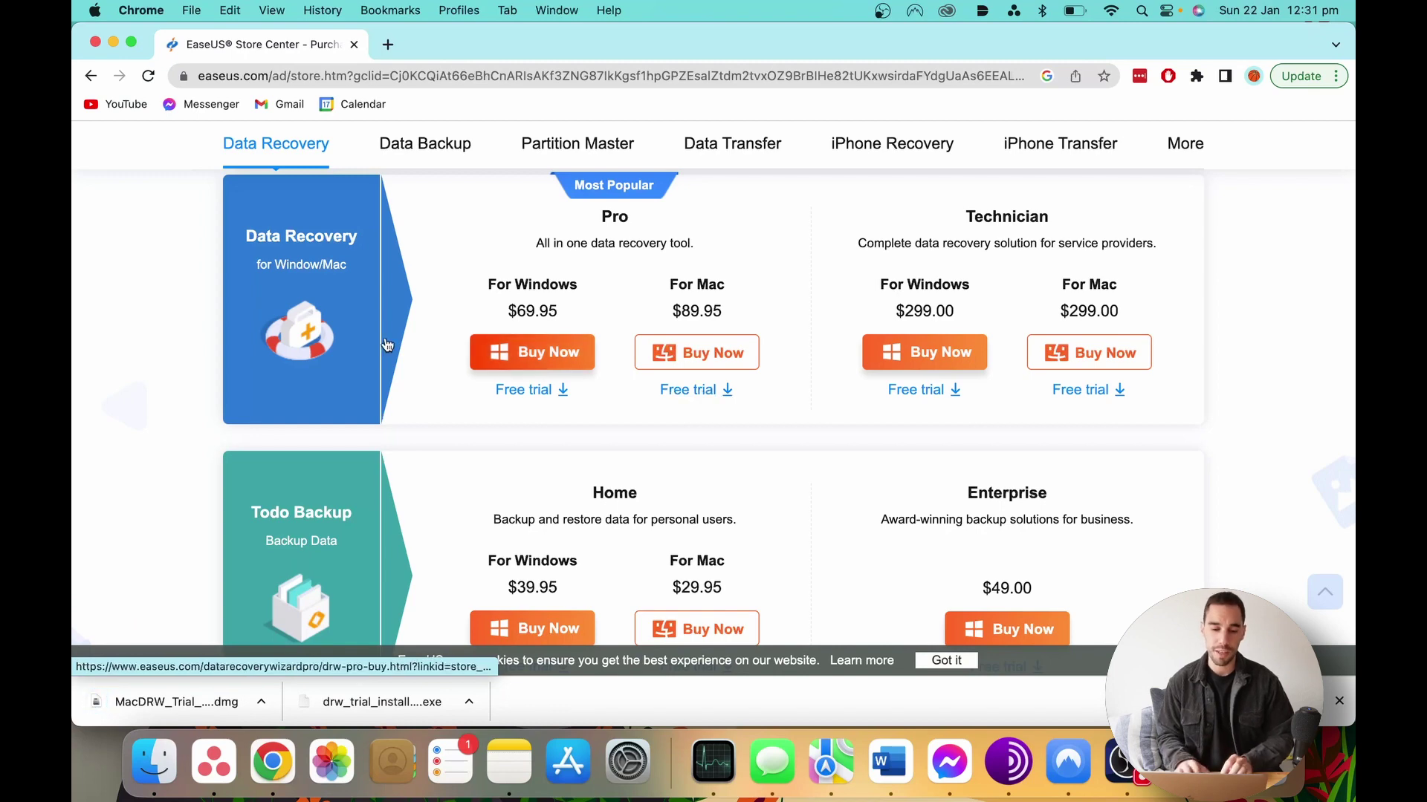
Open the downloaded MacDRW .dmg and run the Data Recovery Wizard installer.
{"action": "left_click", "coordinate": [162, 706]}
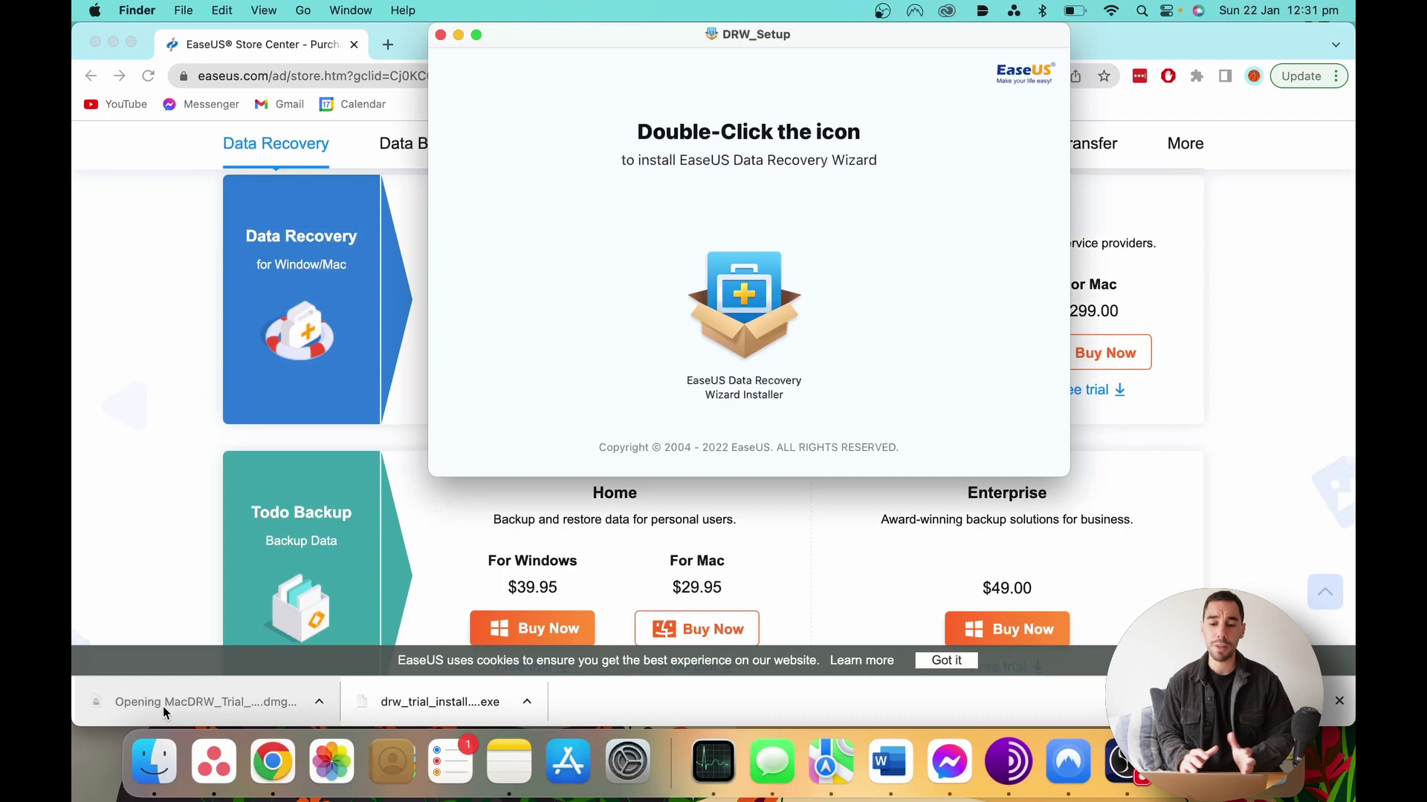
{"action": "double_click", "coordinate": [744, 305]}
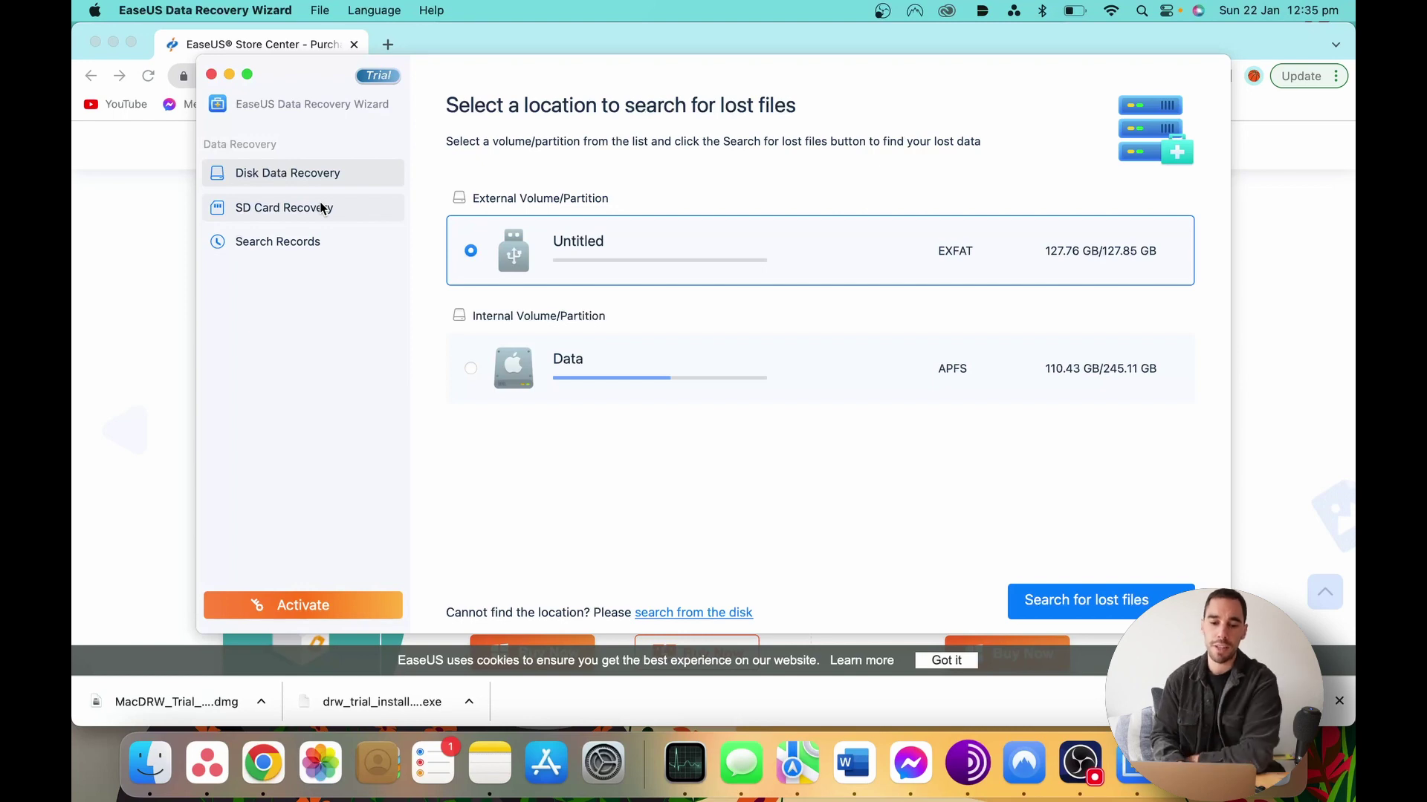
Switch to SD Card Recovery, keeping the Generic STORAGE Sony card selected.
{"action": "left_click", "coordinate": [322, 208]}
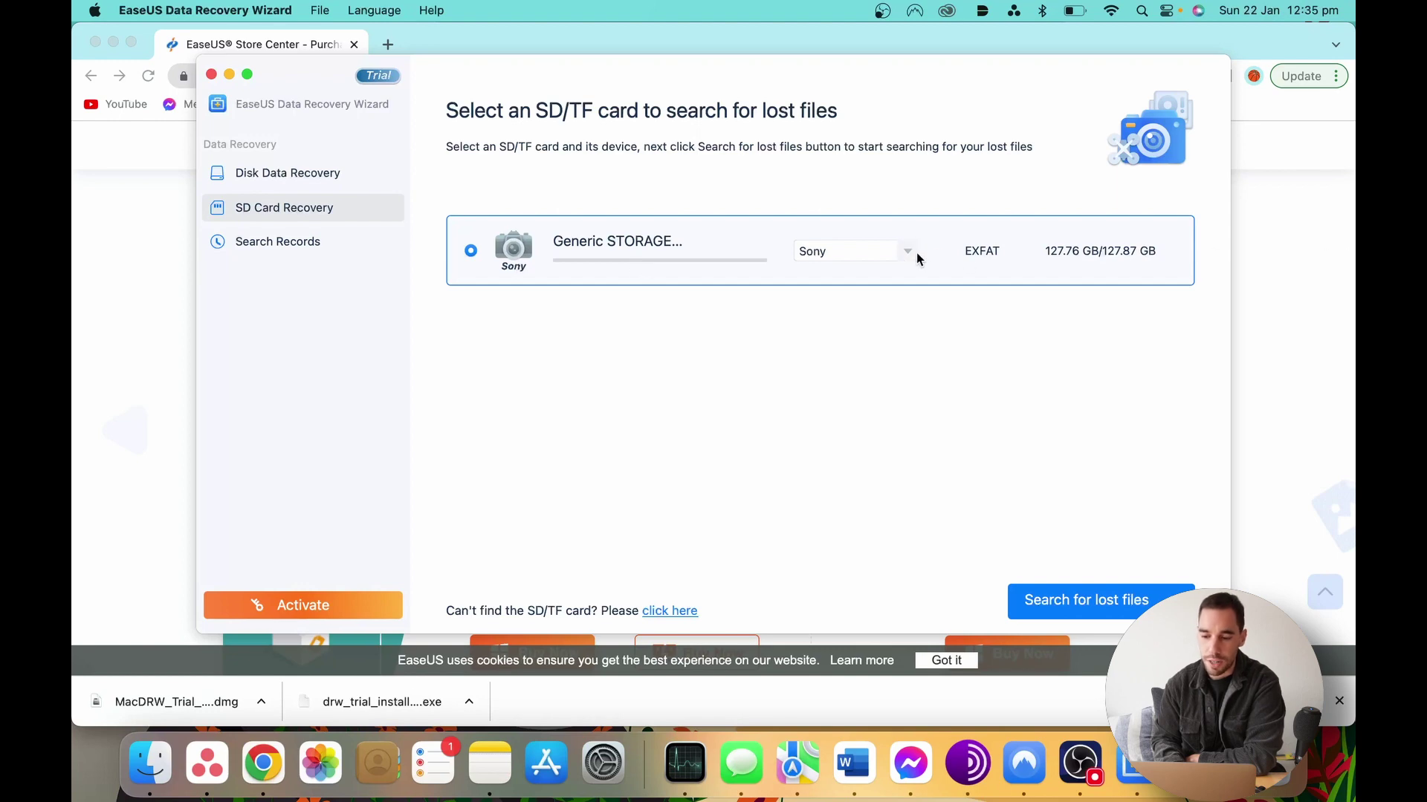
Search the Generic STORAGE card for lost files and scroll through the found pictures and videos.
{"action": "left_click", "coordinate": [1104, 605]}
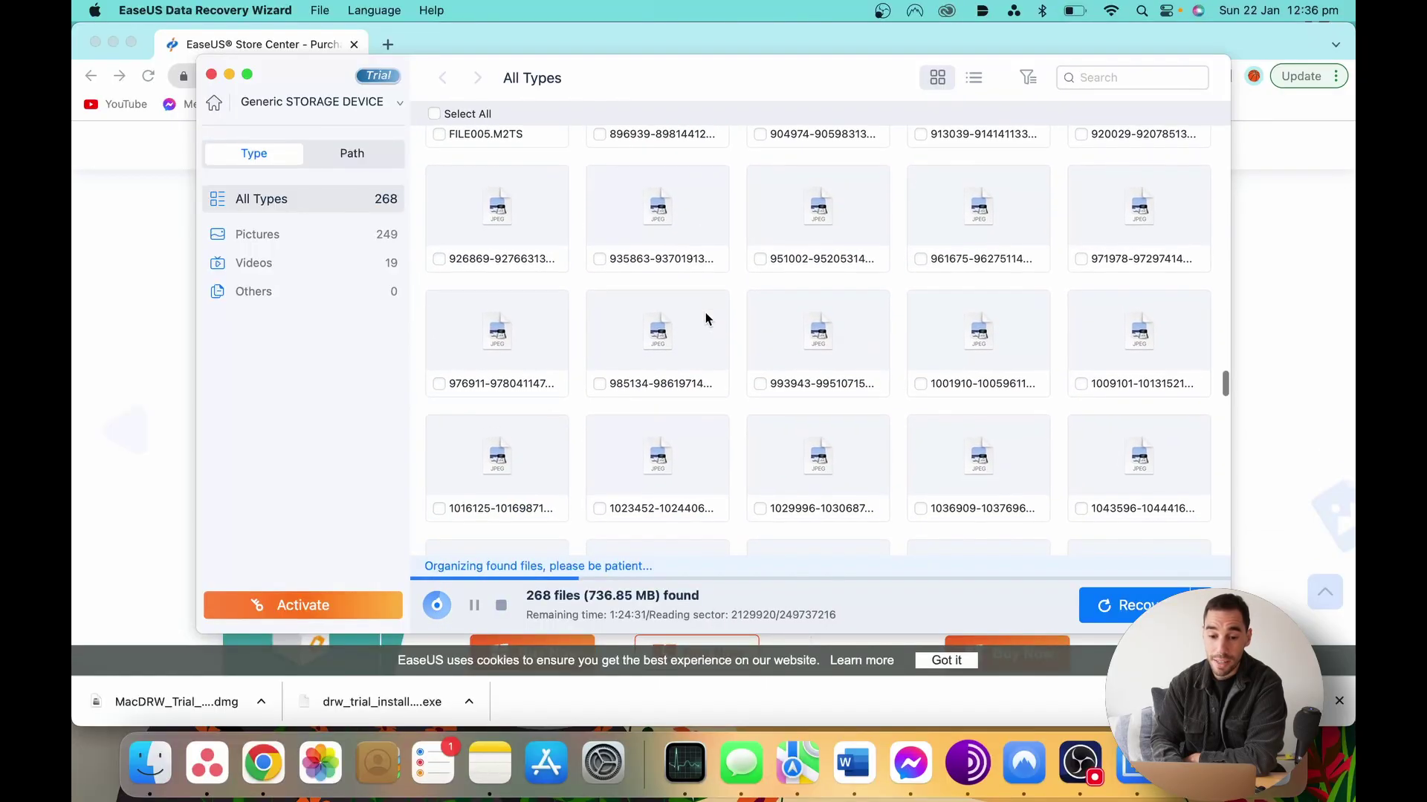
{"action": "scroll", "coordinate": [705, 319], "scroll_direction": "down", "scroll_amount": 7}
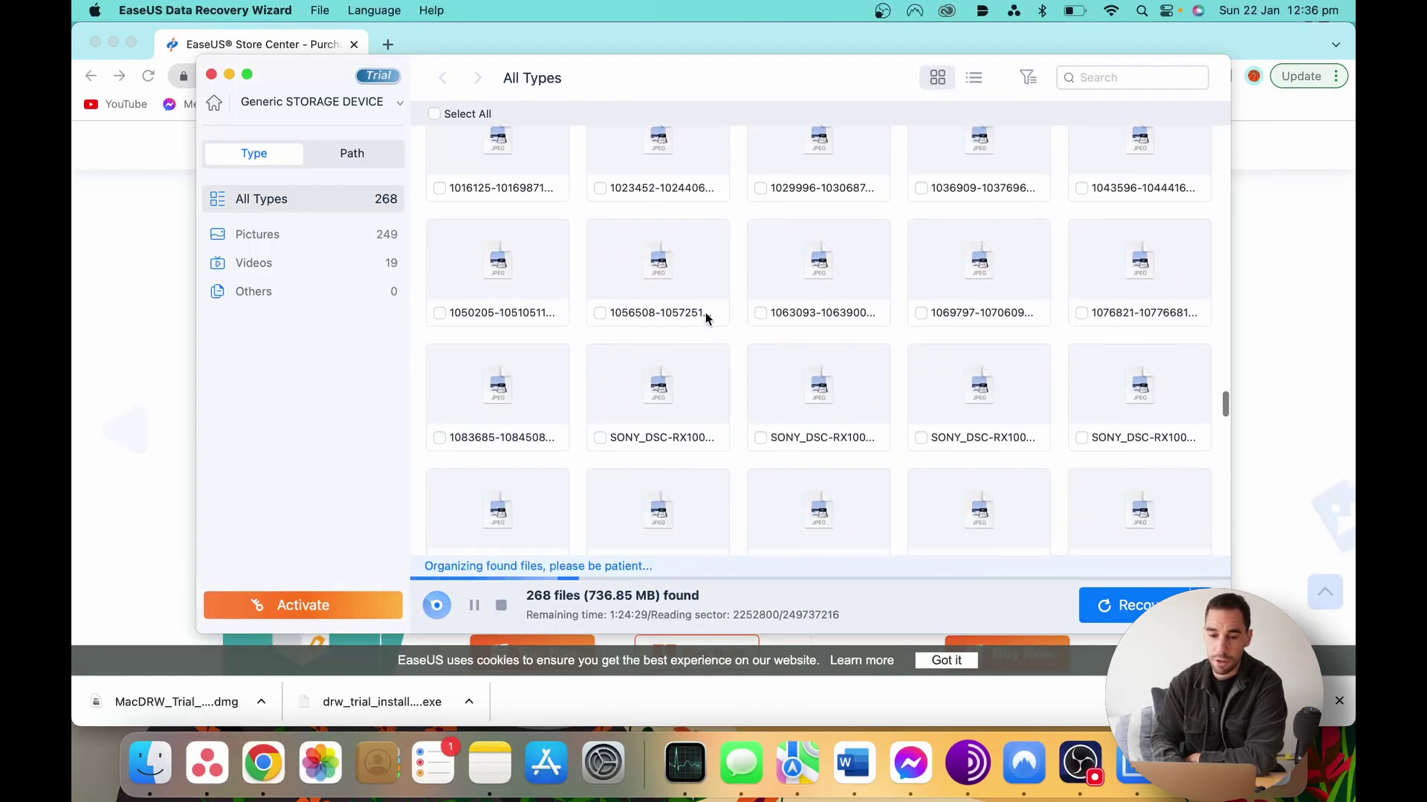
{"action": "scroll", "coordinate": [706, 319], "scroll_direction": "down", "scroll_amount": 1}
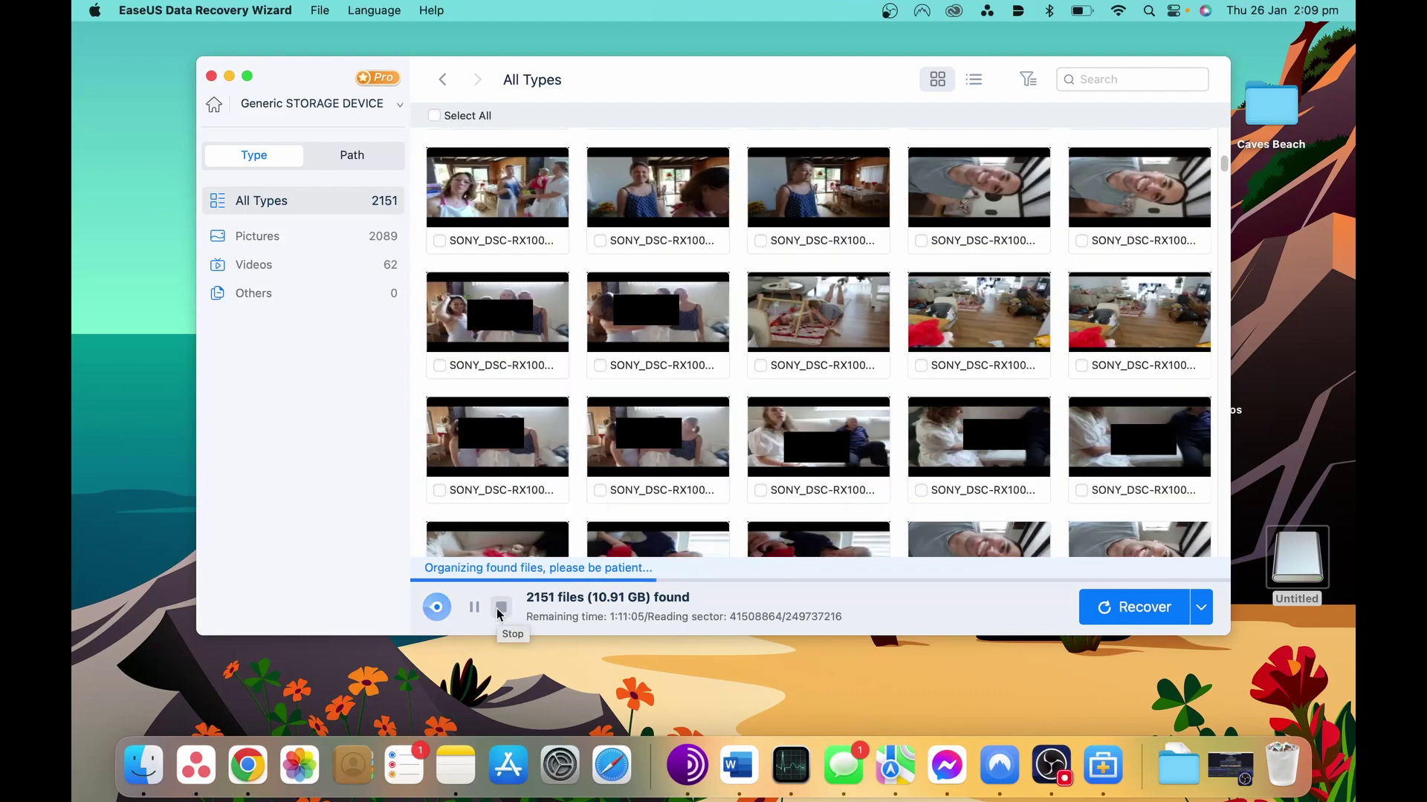
Stop the scan early and confirm, ending with 3287 files found.
{"action": "left_click", "coordinate": [500, 609]}
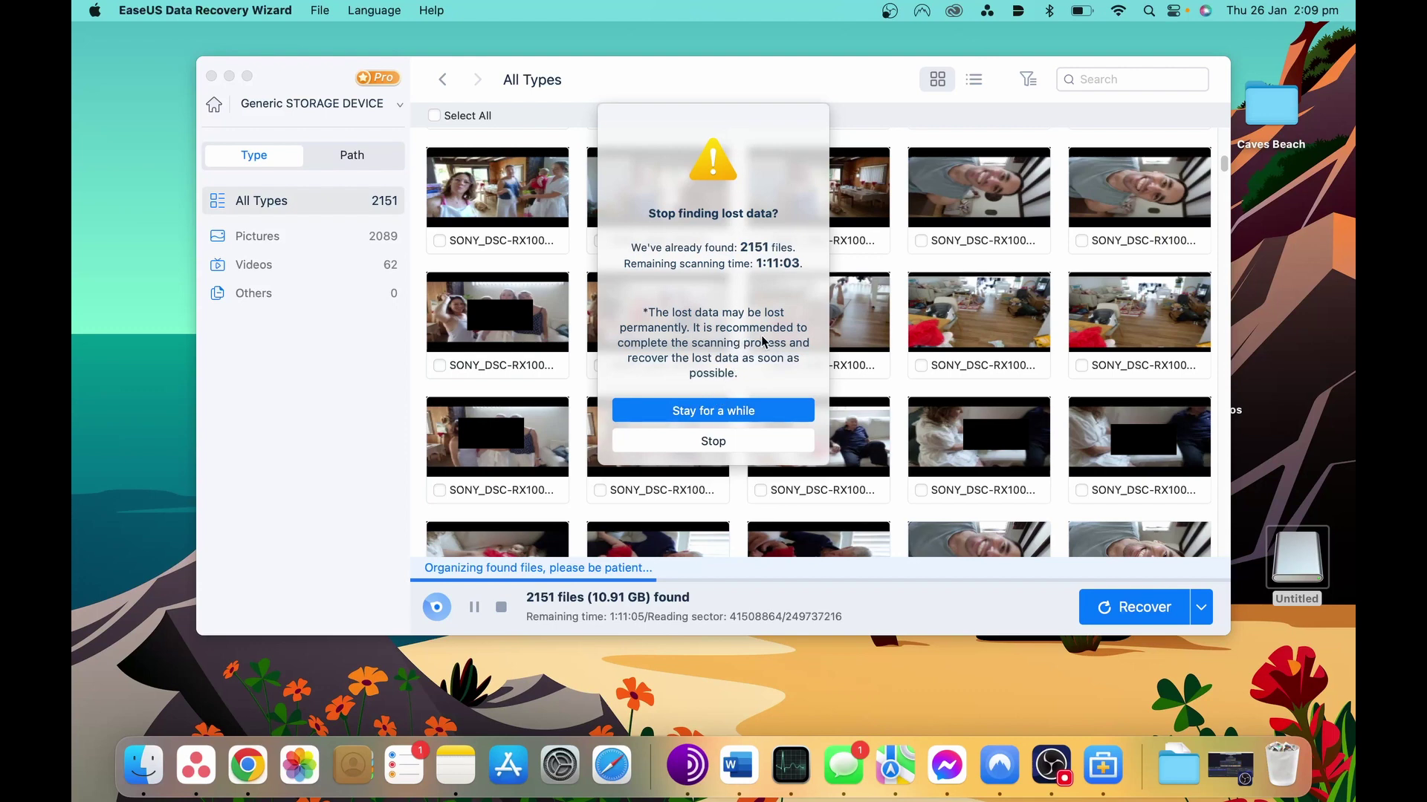
{"action": "left_click", "coordinate": [712, 442]}
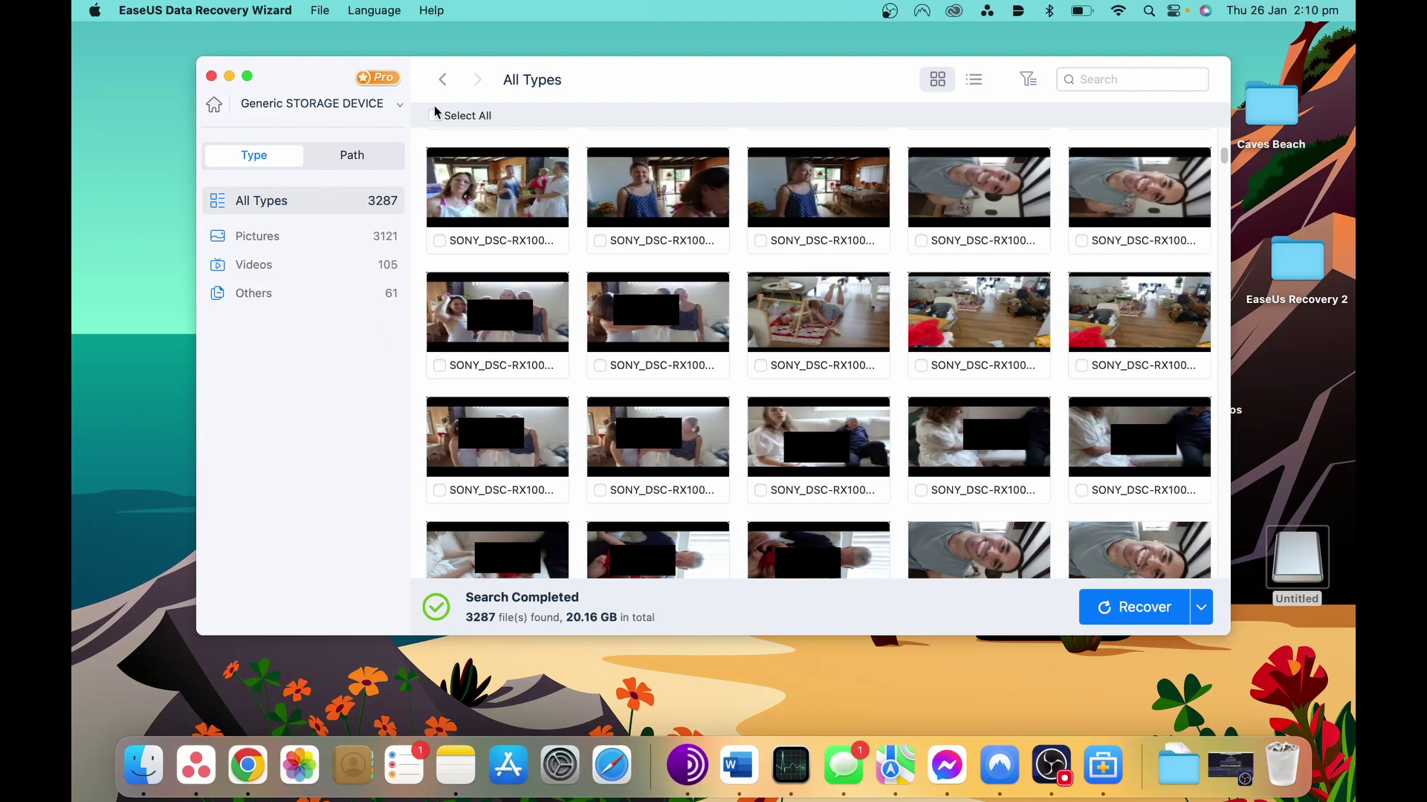
Select all 3287 files and recover them locally into the EaseUs Recovery 2 folder.
{"action": "left_click", "coordinate": [434, 116]}
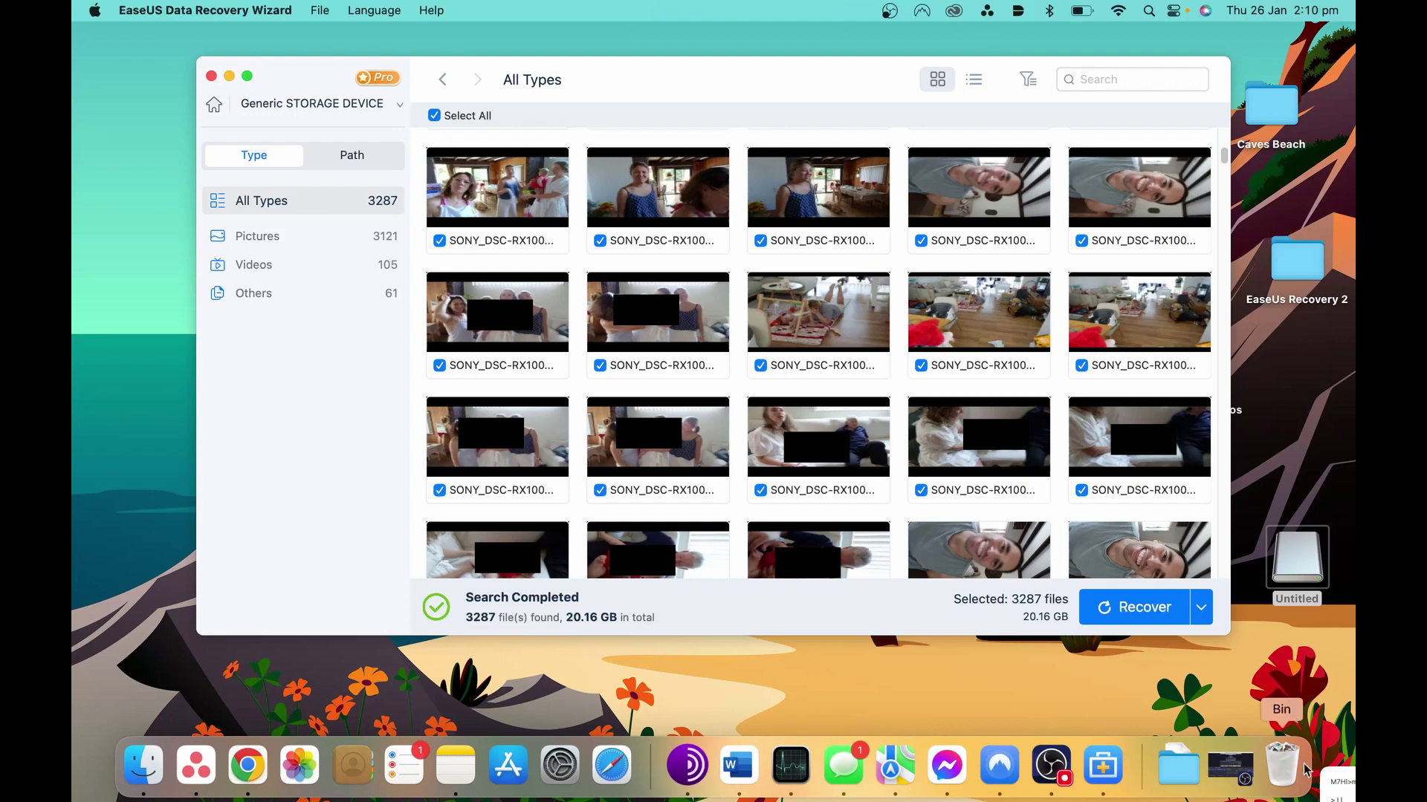
{"action": "left_click", "coordinate": [1202, 609]}
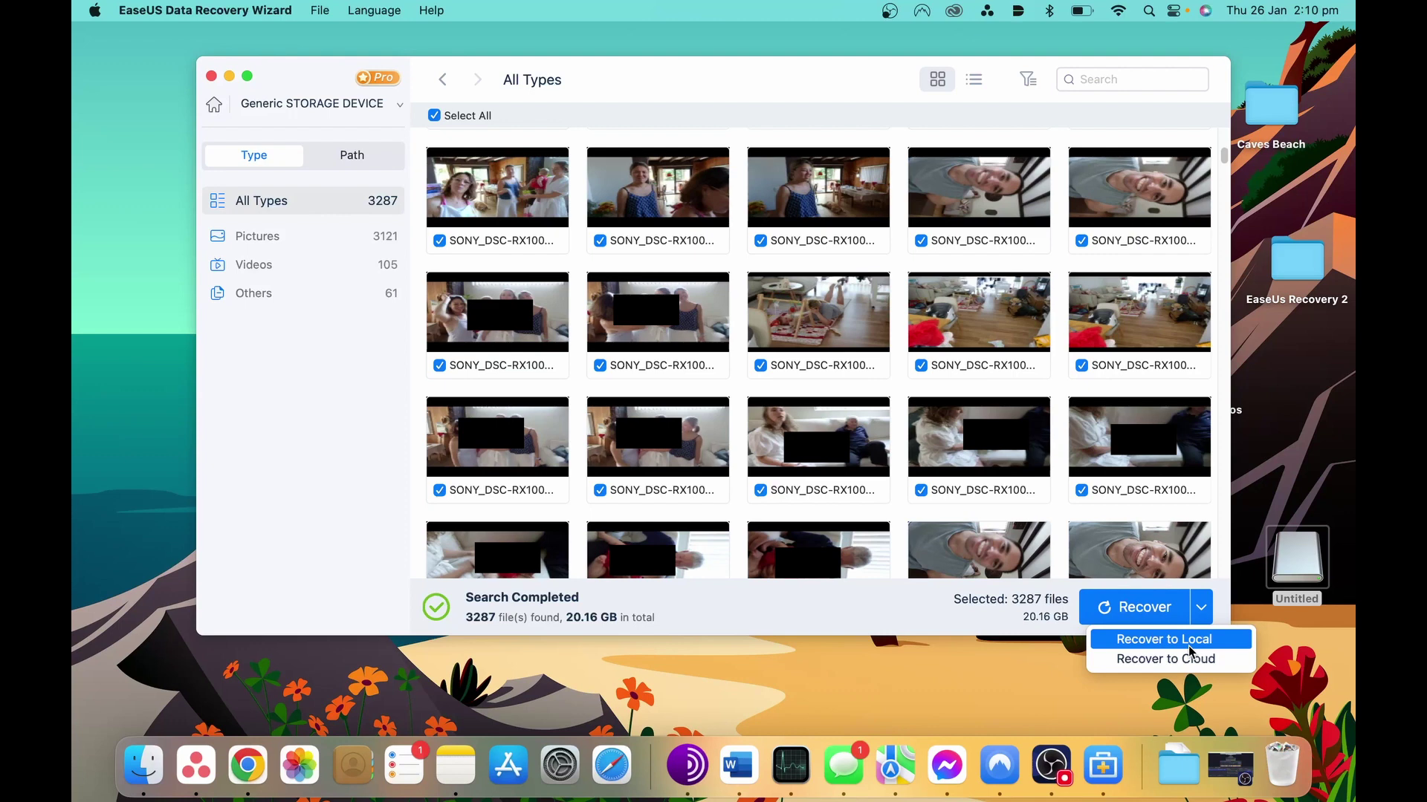
{"action": "left_click", "coordinate": [1189, 645]}
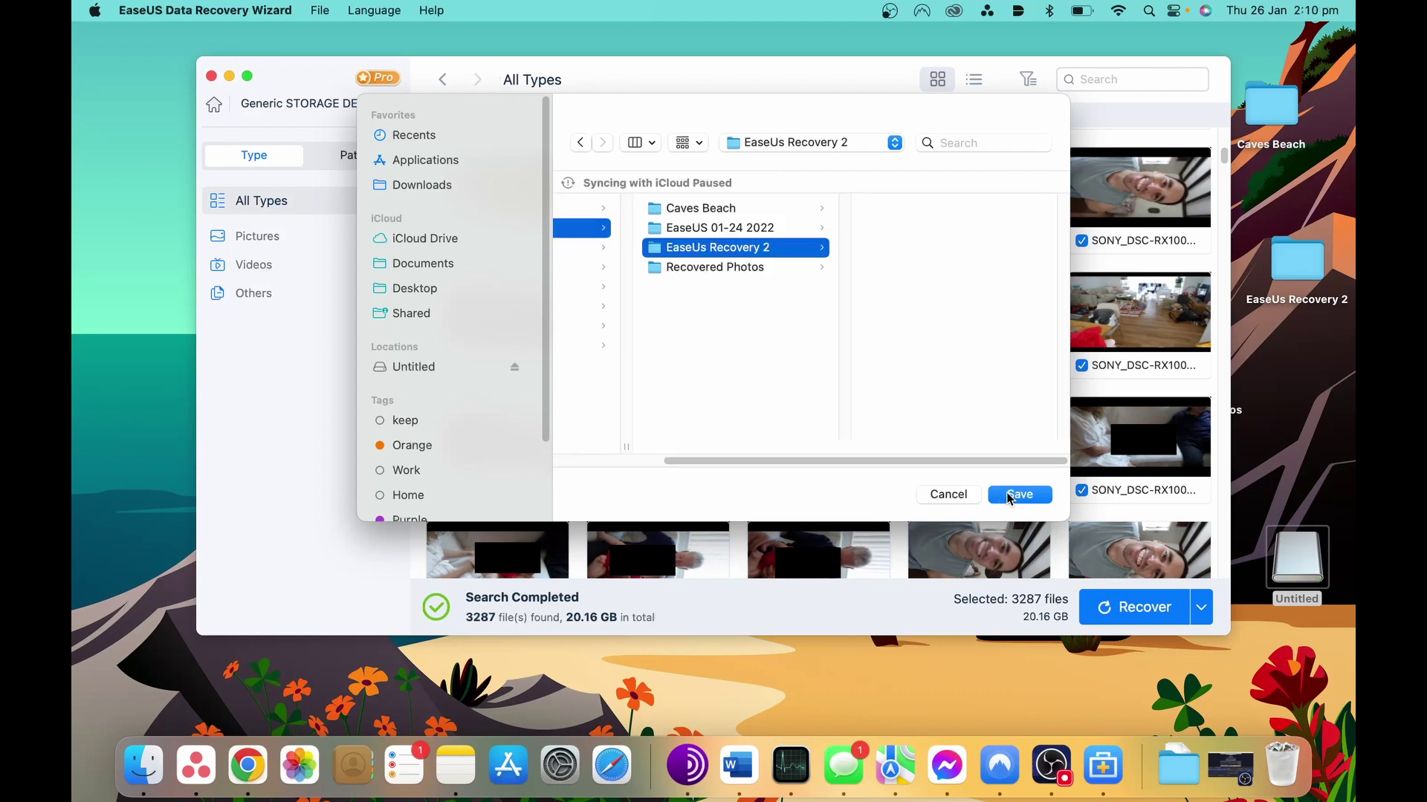
{"action": "left_click", "coordinate": [1010, 496]}
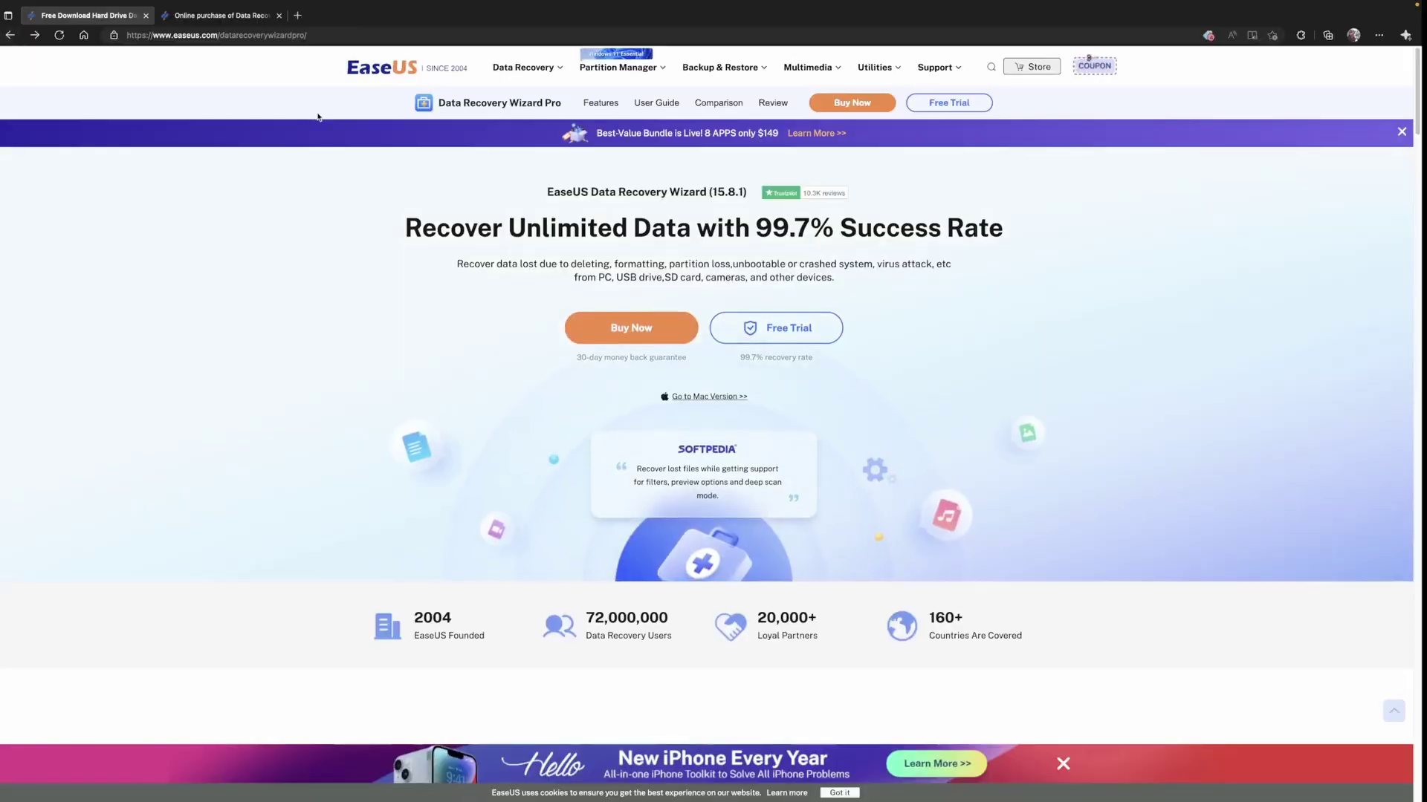
Open the Buy Now pages, dismiss the 10% coupon popups, and compare Mac and Windows prices.
{"action": "left_click", "coordinate": [653, 337]}
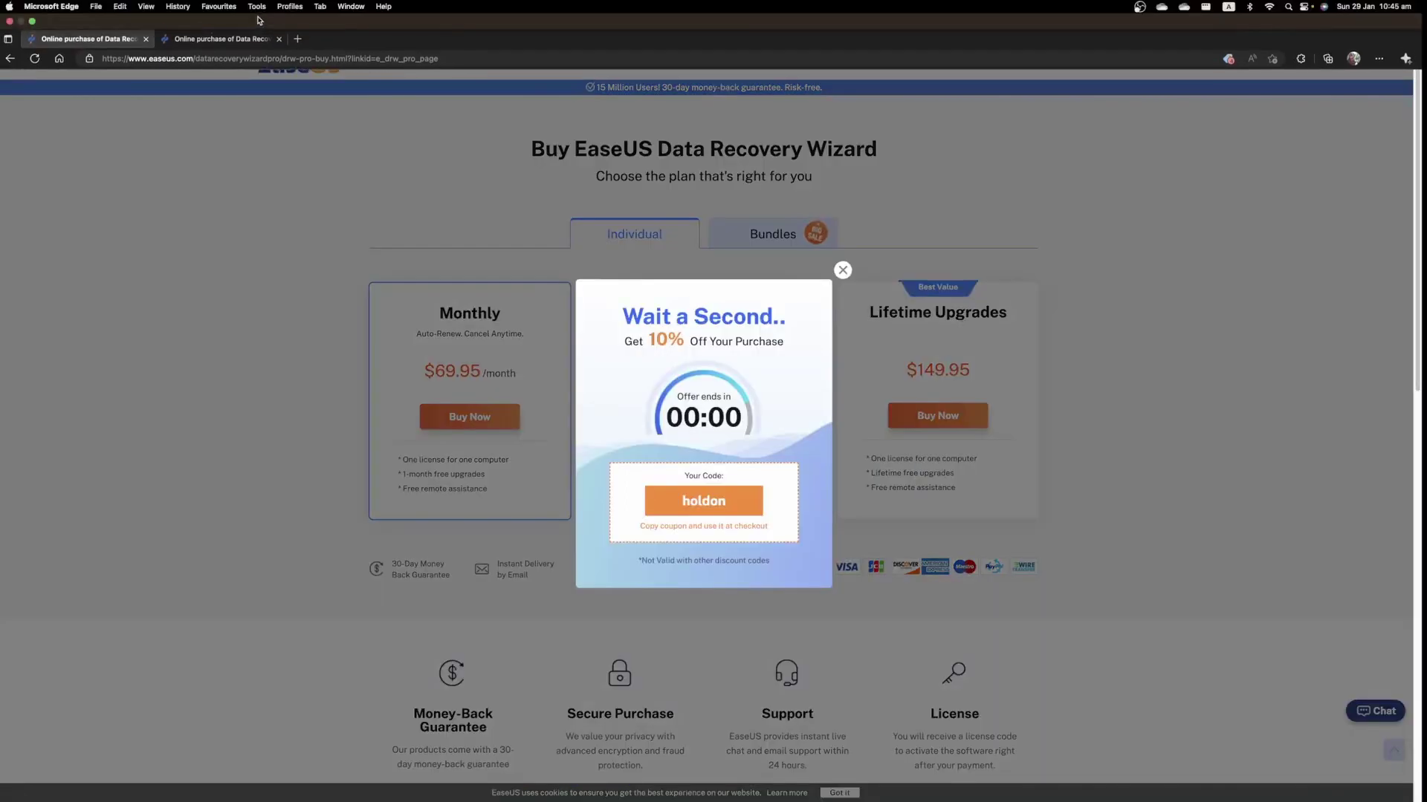
{"action": "left_click", "coordinate": [841, 271]}
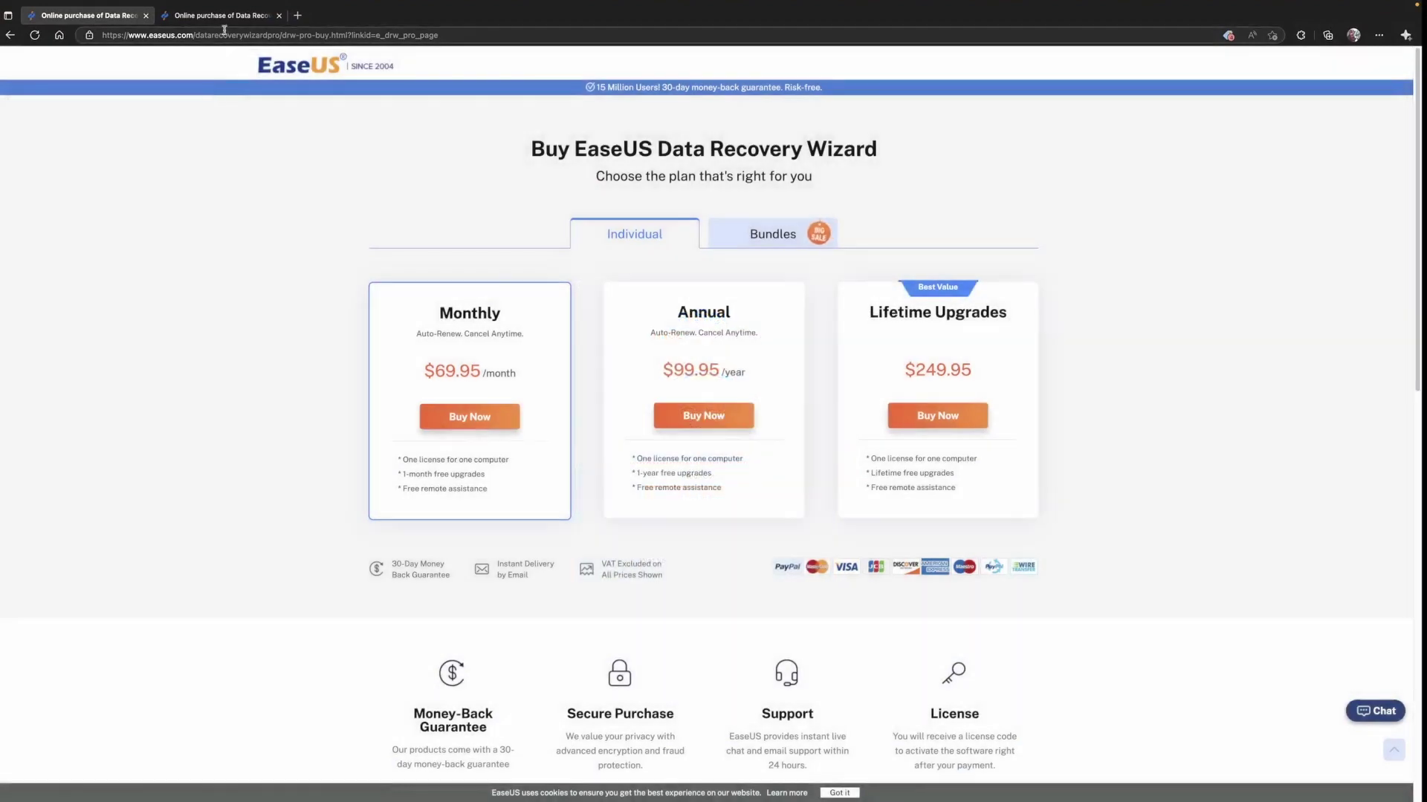
{"action": "key", "text": "ctrl+Tab"}
{"action": "left_click", "coordinate": [843, 270]}
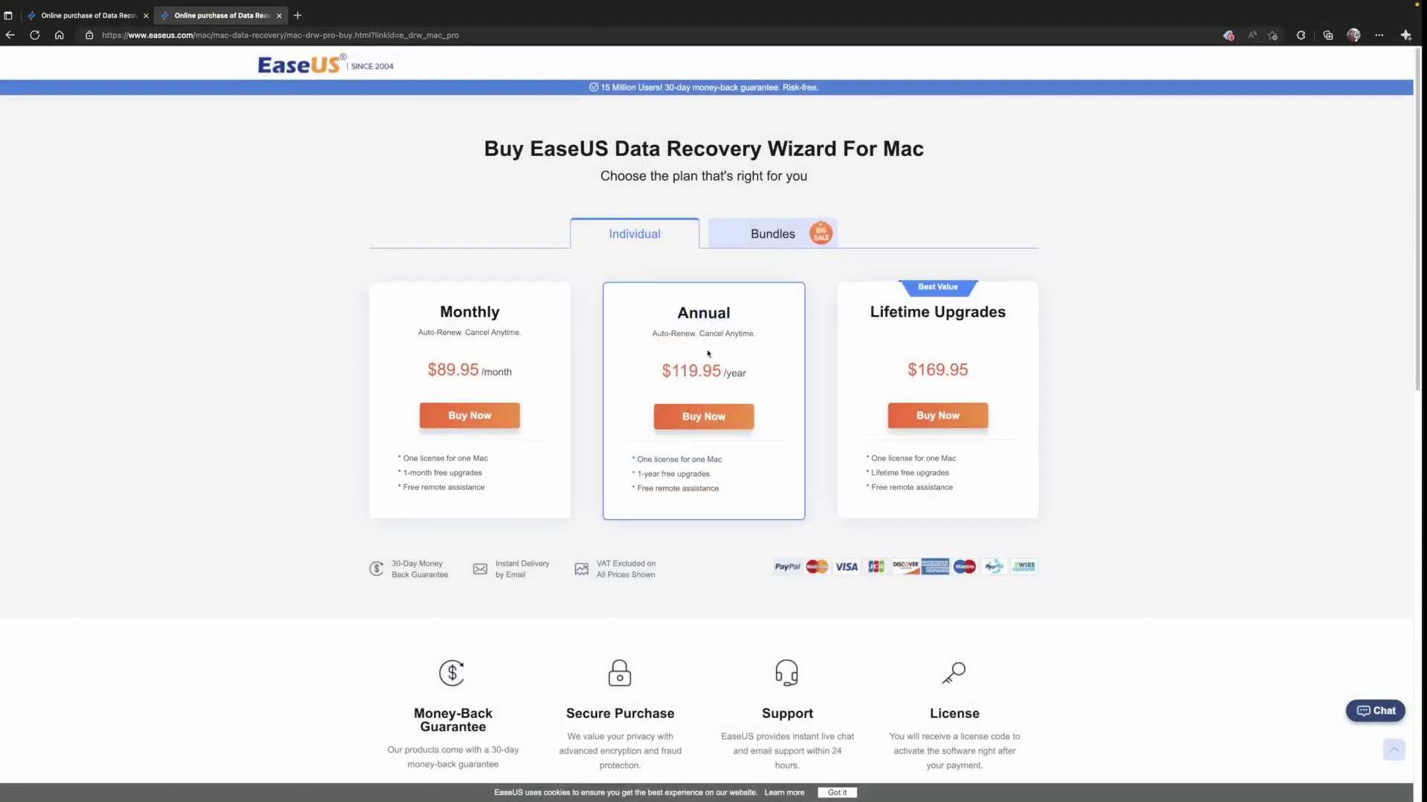
{"action": "left_click", "coordinate": [112, 17]}
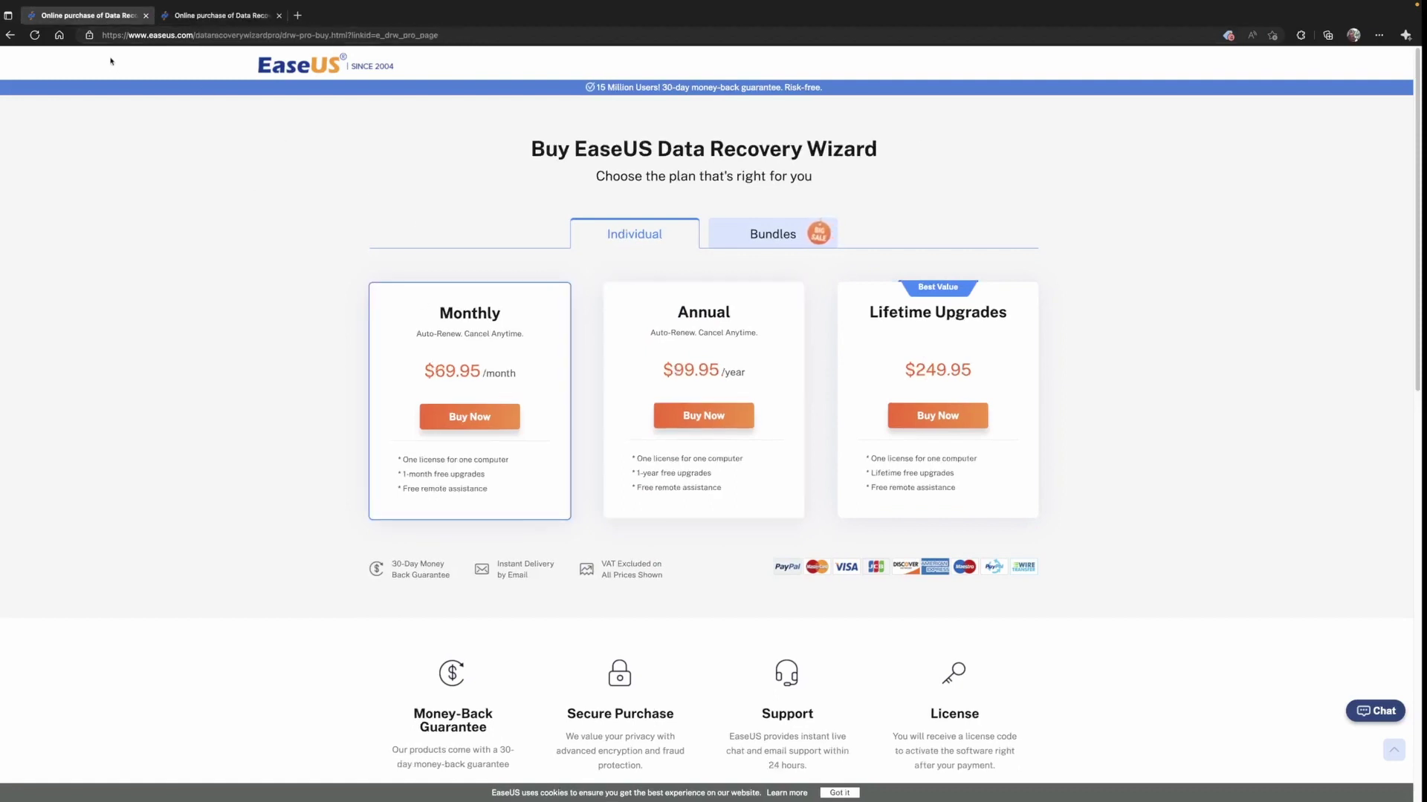
Read down the Windows purchase page, highlighting the money-back guarantee, to the Sales FAQ.
{"action": "scroll", "coordinate": [442, 453], "scroll_direction": "down", "scroll_amount": 5}
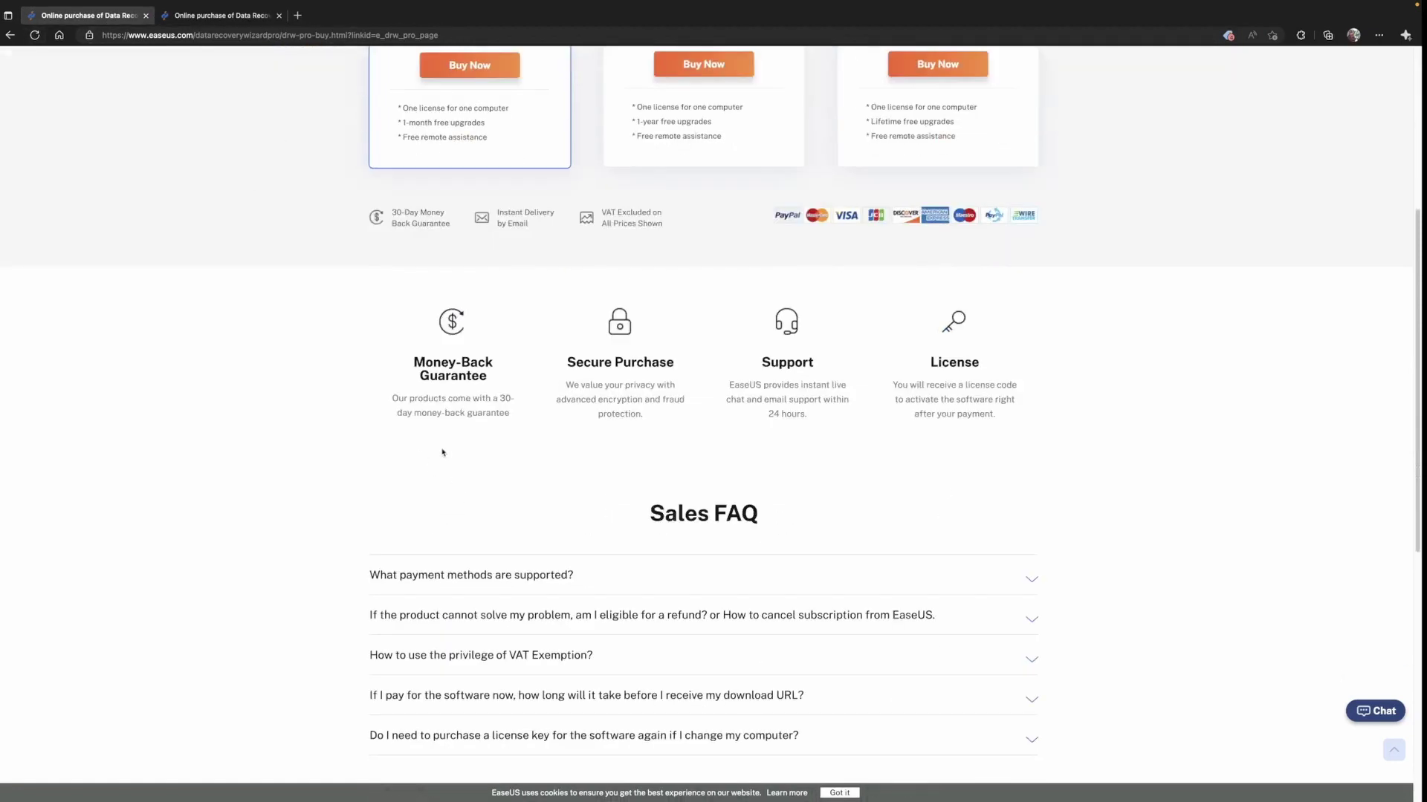
{"action": "left_click_drag", "start_coordinate": [418, 354], "coordinate": [521, 421]}
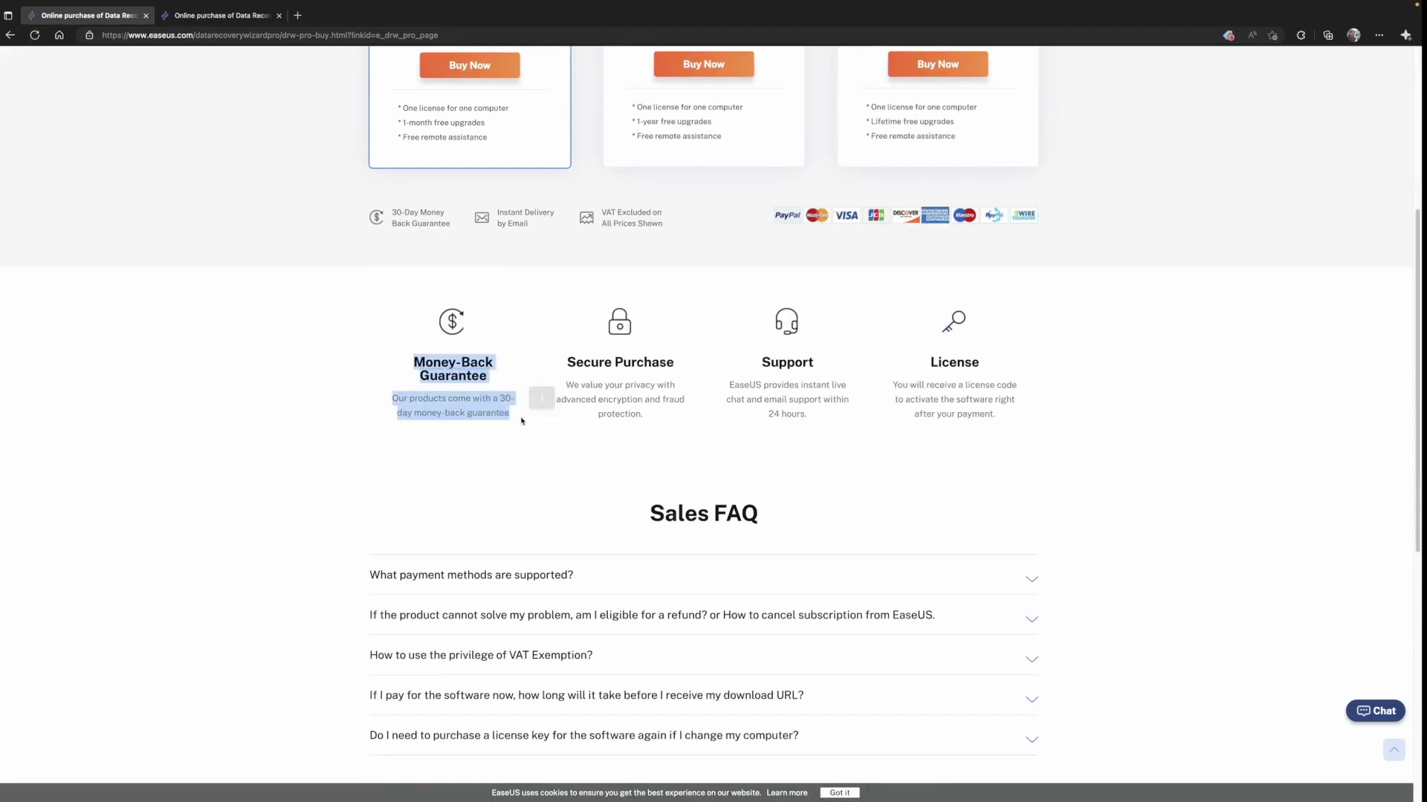
{"action": "scroll", "coordinate": [522, 420], "scroll_direction": "down", "scroll_amount": 6}
{"action": "scroll", "coordinate": [521, 421], "scroll_direction": "down", "scroll_amount": 1}
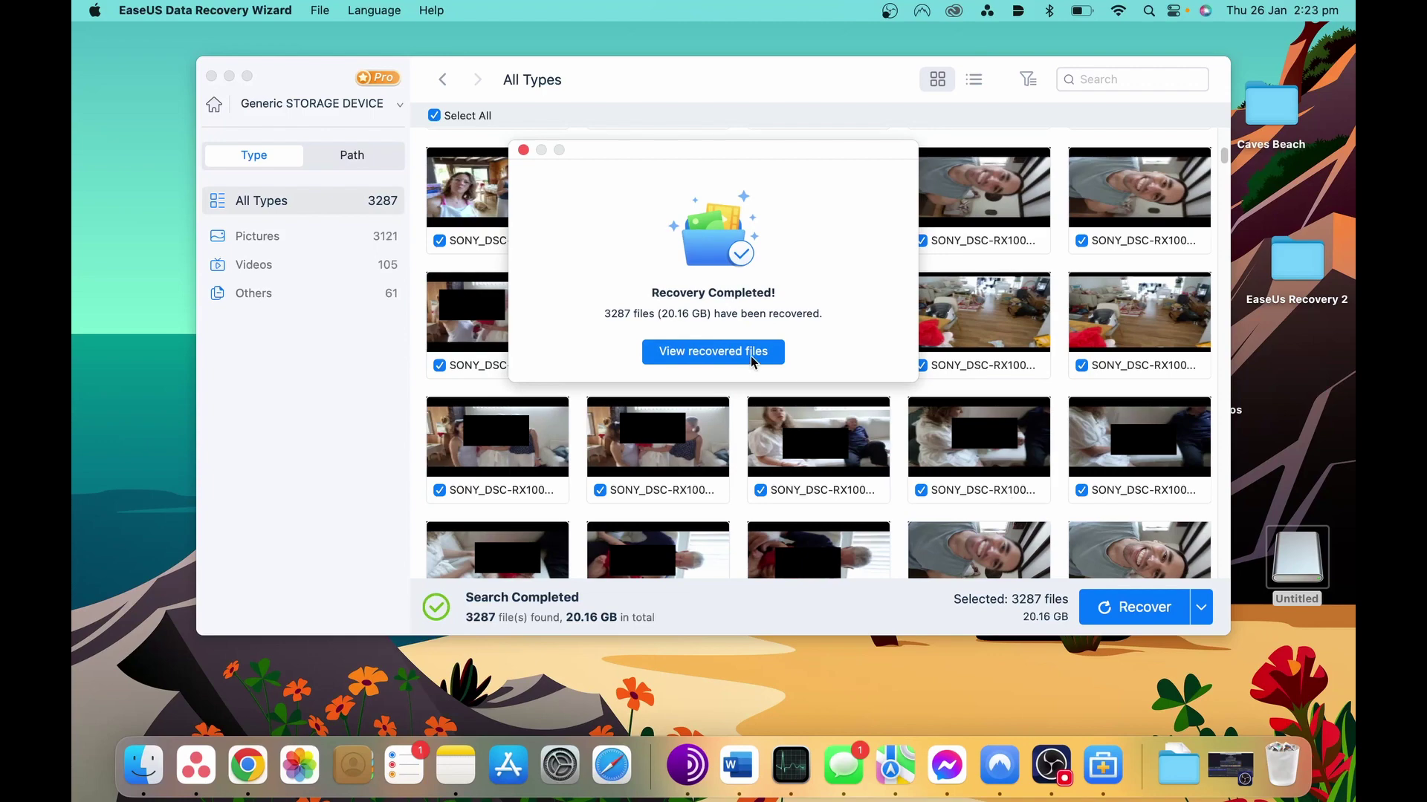
Show the recovered files in Finder and scroll through the recovered SONY photos.
{"action": "left_click", "coordinate": [750, 352]}
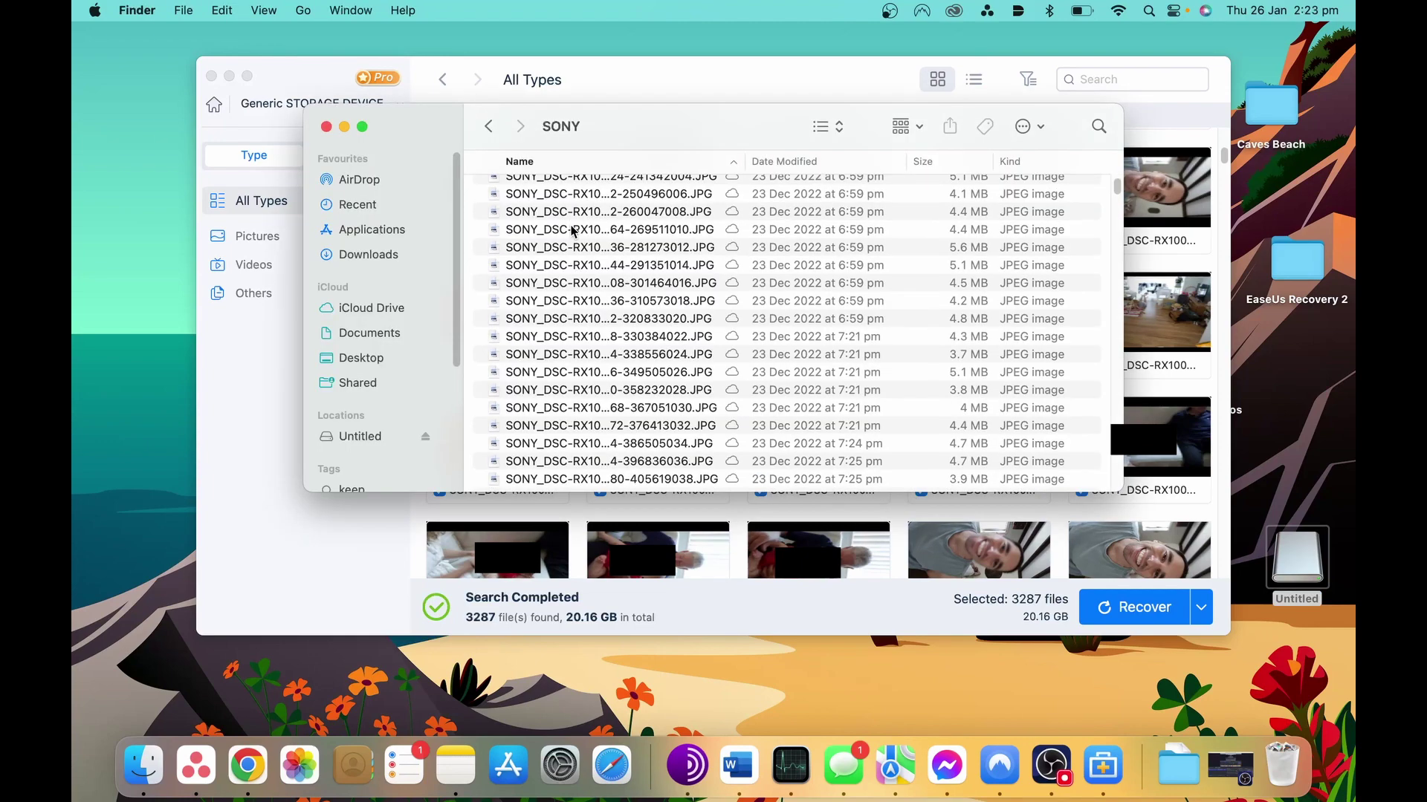
{"action": "scroll", "coordinate": [601, 263], "scroll_direction": "down", "scroll_amount": 20}
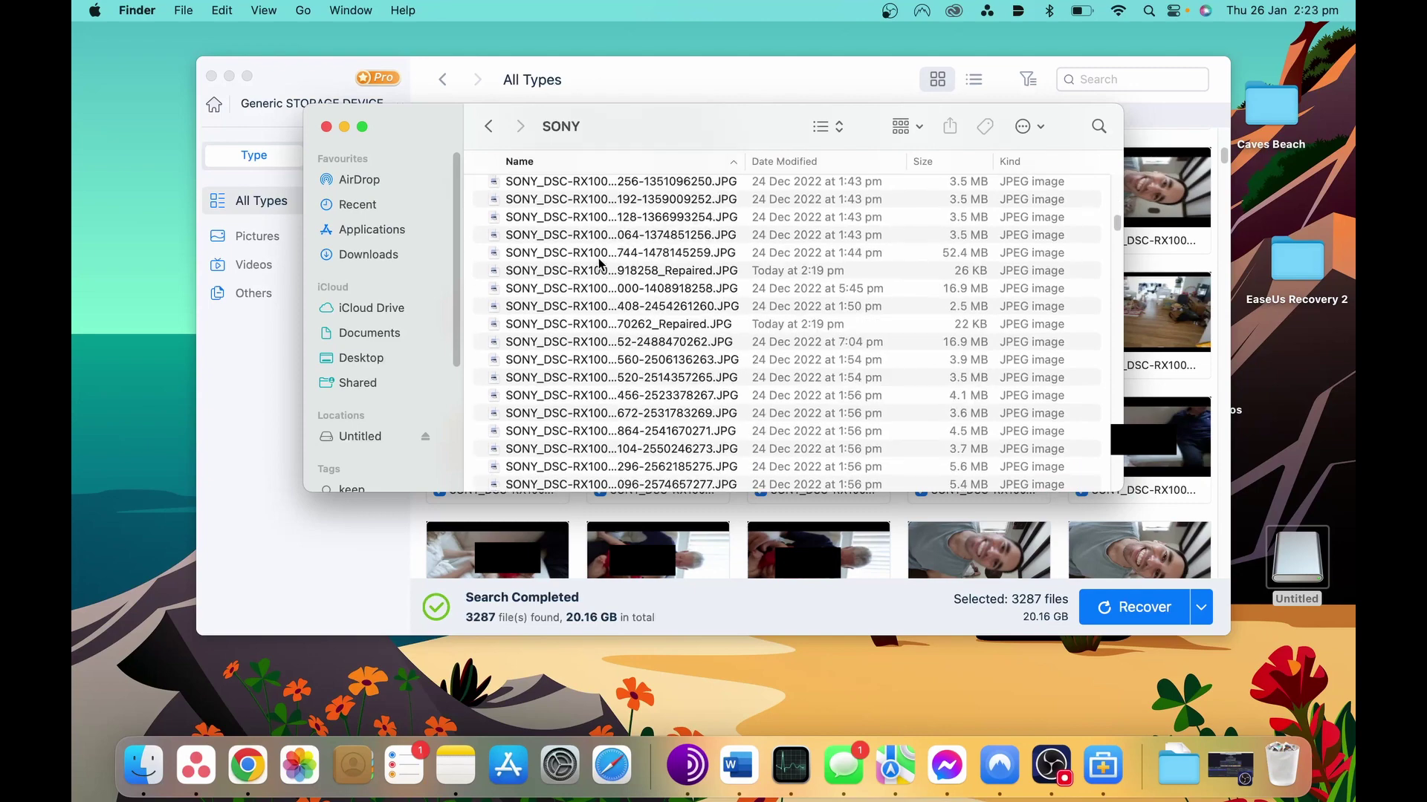
{"action": "scroll", "coordinate": [600, 263], "scroll_direction": "down", "scroll_amount": 20}
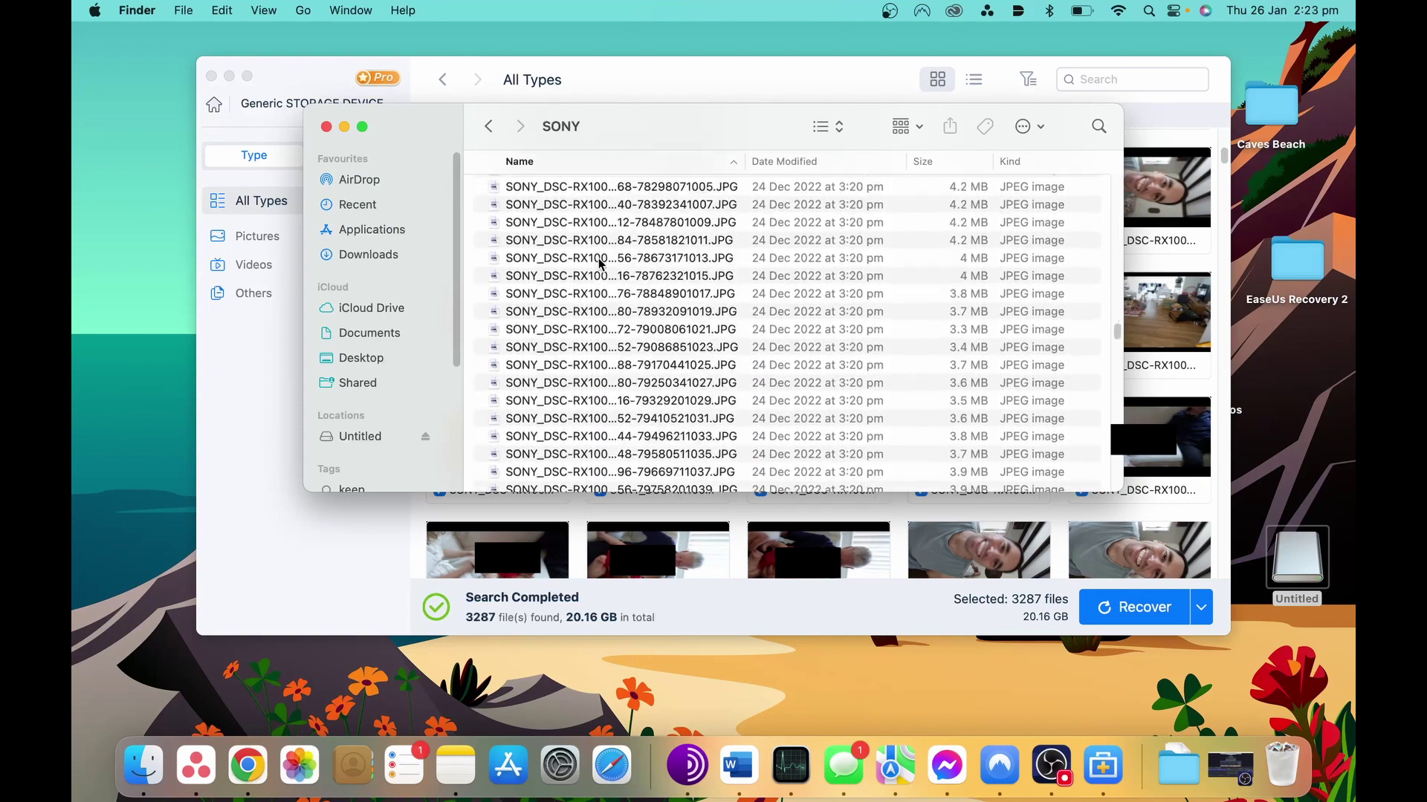
Go back up to the main recovery folder and open Nameable Files.
{"action": "left_click", "coordinate": [488, 126]}
{"action": "left_click", "coordinate": [489, 126]}
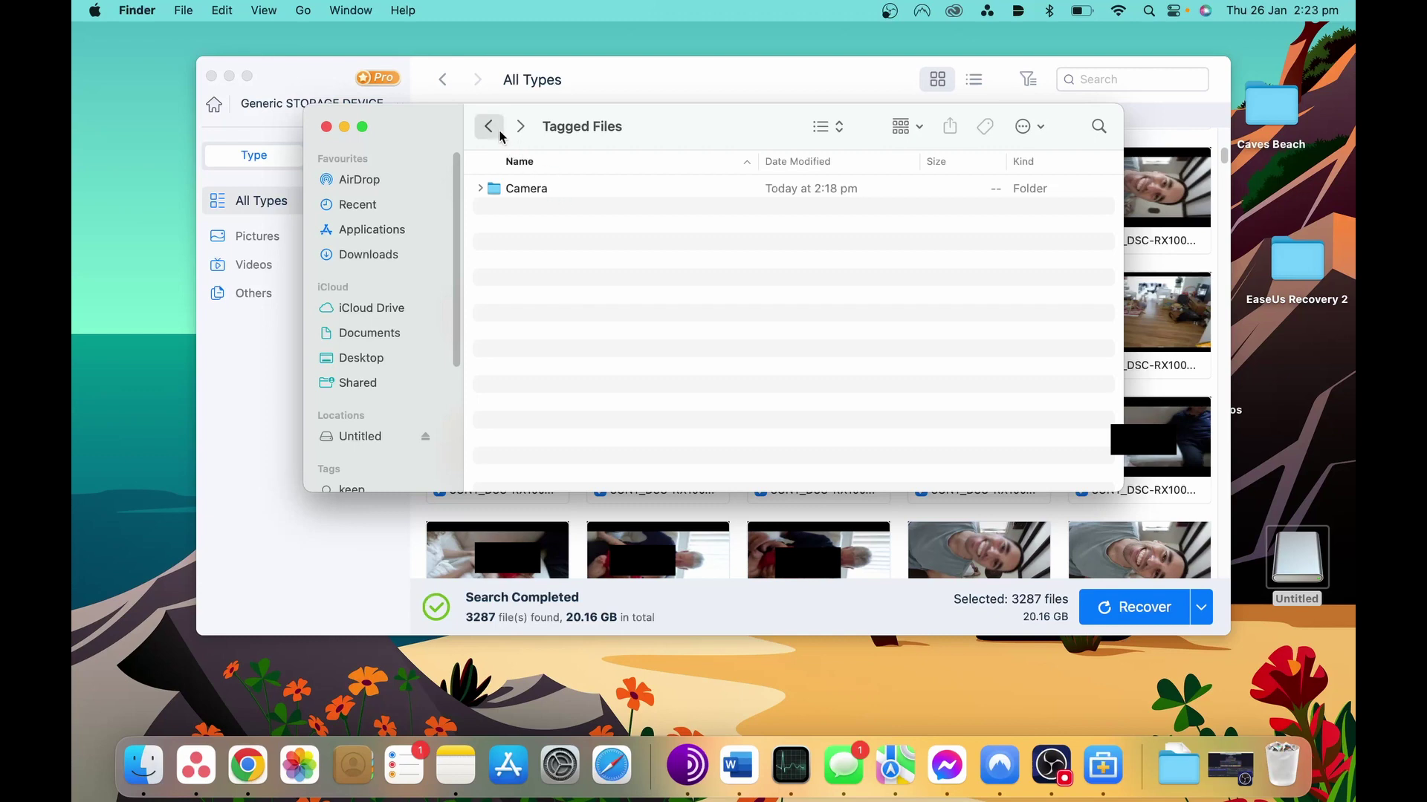
{"action": "left_click", "coordinate": [488, 127]}
{"action": "left_click", "coordinate": [544, 210]}
{"action": "double_click", "coordinate": [545, 210]}
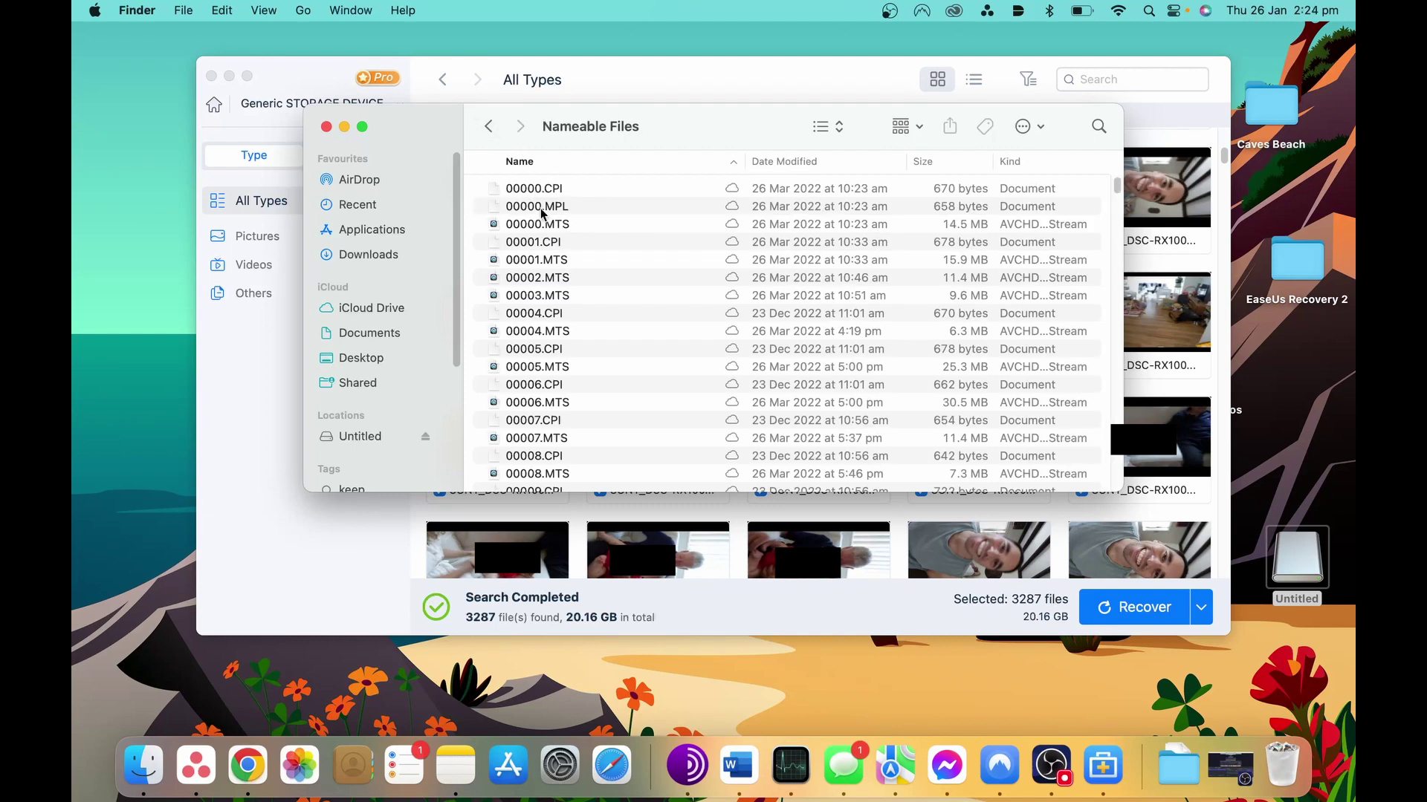